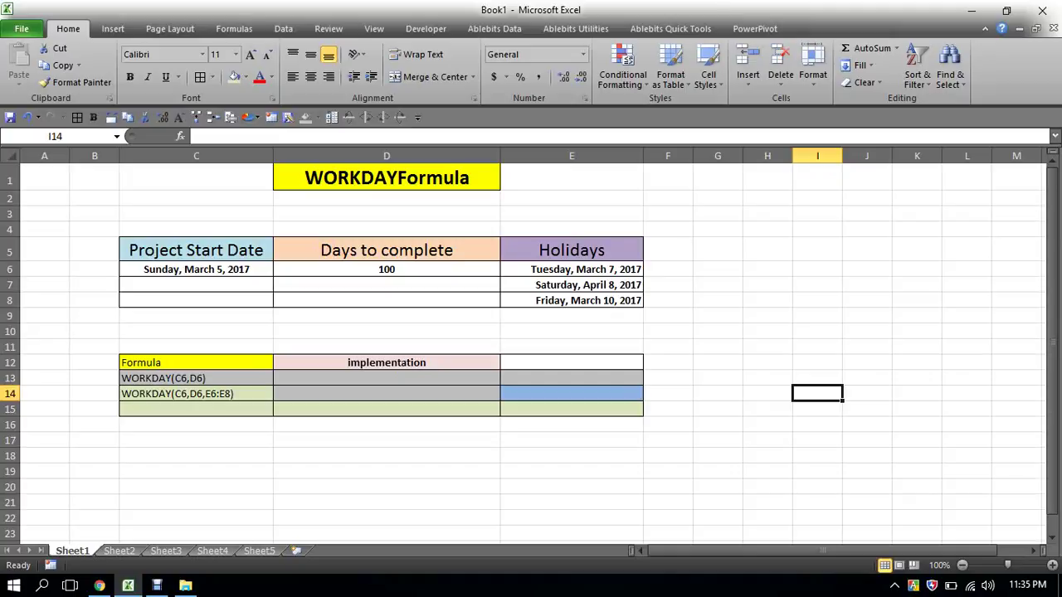
# Step: Review the inputs: start date in C6, 100 days to complete in D6, and three holidays in E6:E8
pyautogui.click(196, 156)
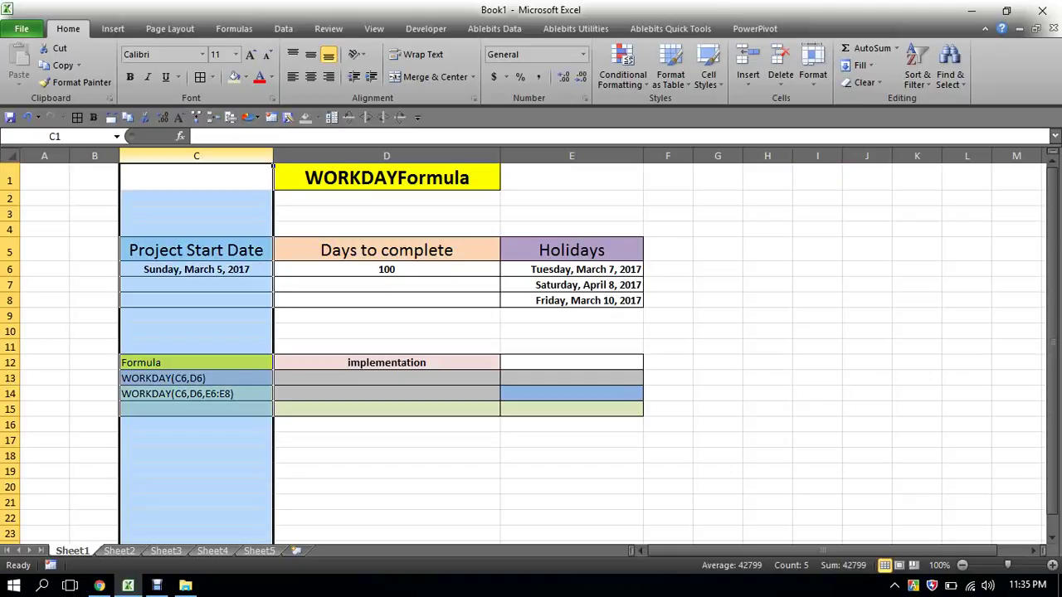
pyautogui.click(266, 253)
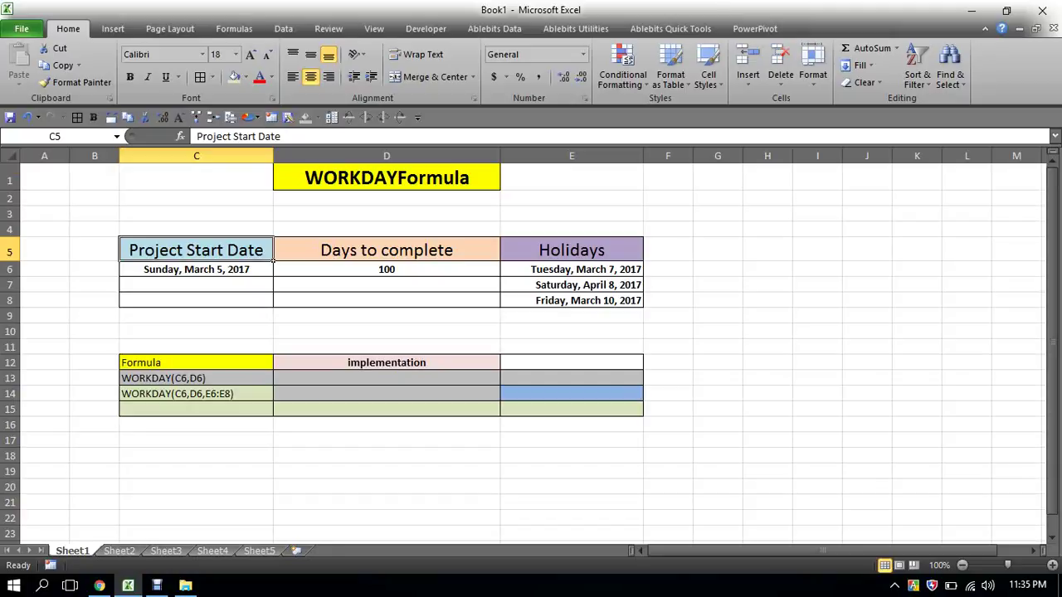
pyautogui.click(496, 258)
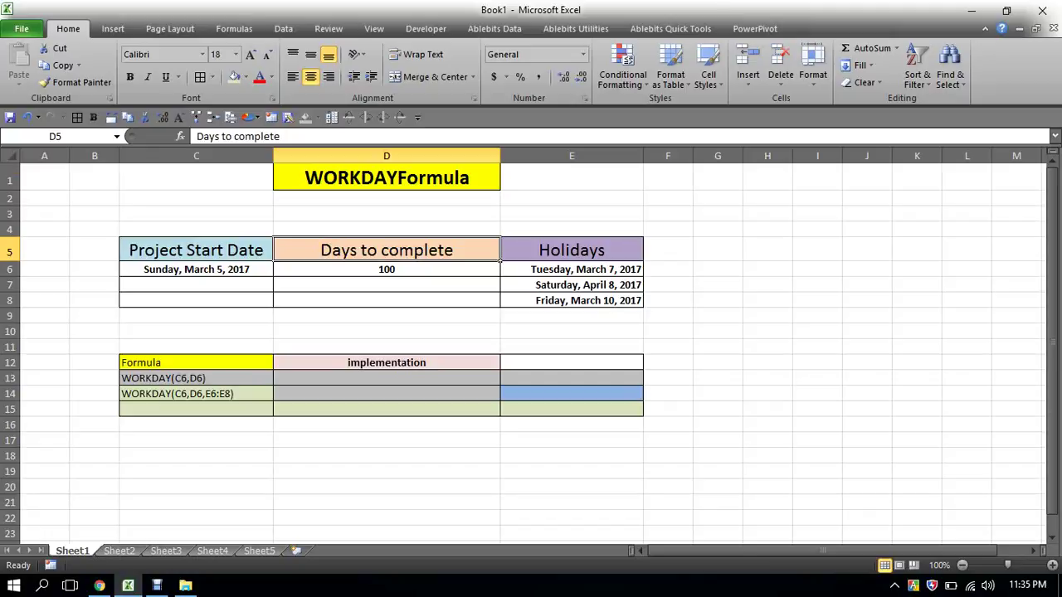
pyautogui.click(571, 156)
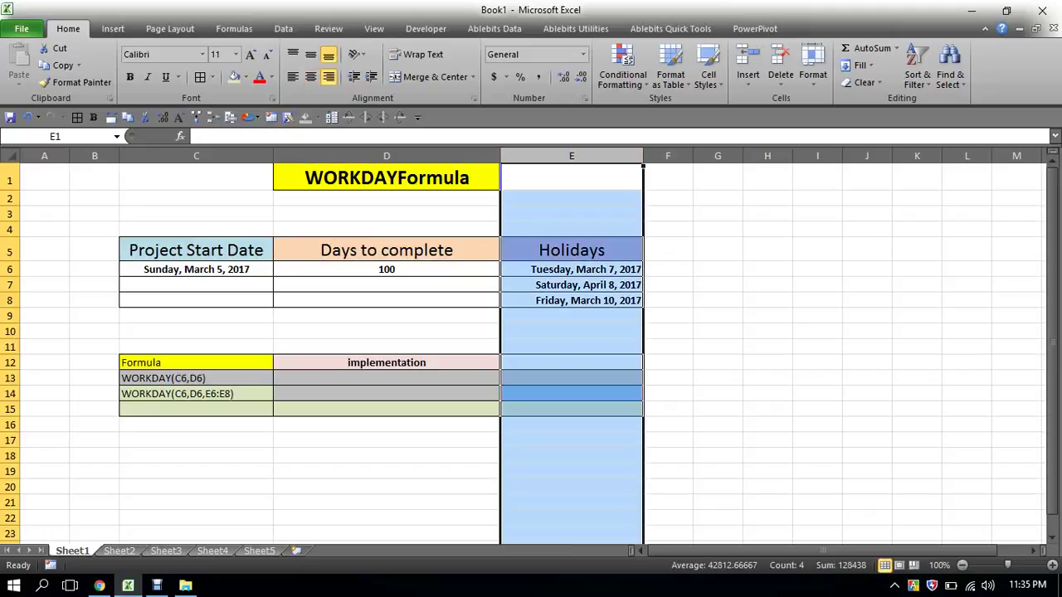
pyautogui.moveTo(570, 269); pyautogui.dragTo(571, 300)
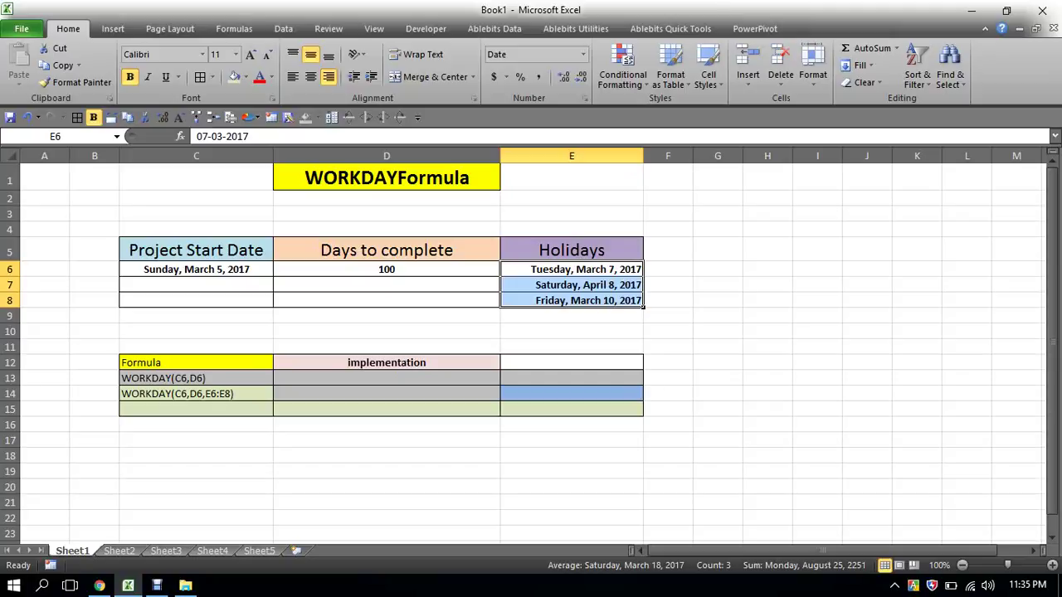
pyautogui.click(498, 274)
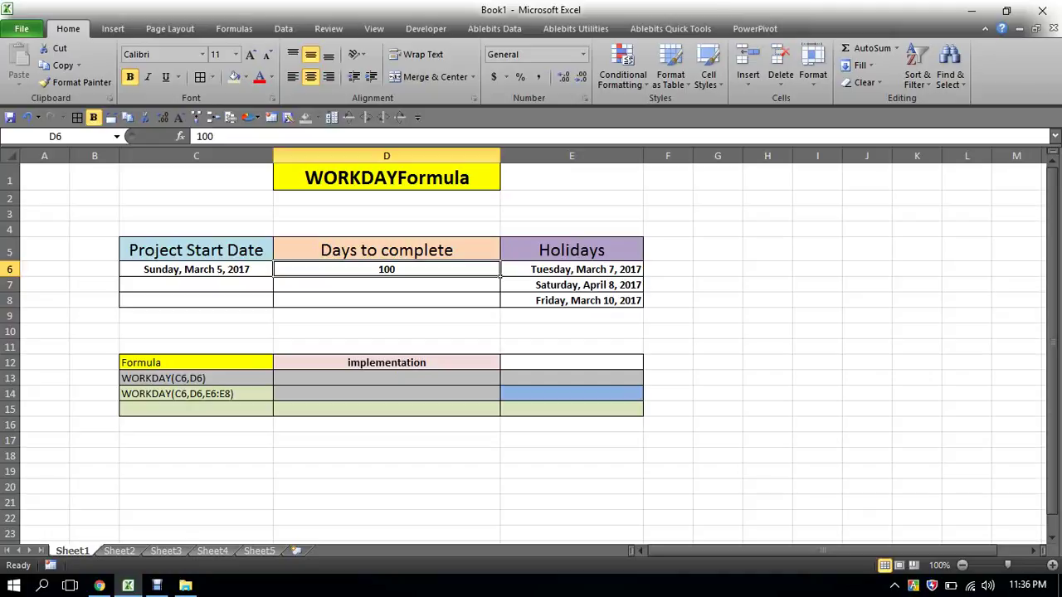
# Step: Enter =WORKDAY(C6,D6) in D13, returning Friday, July 21, 2017, and check its formula
pyautogui.click(498, 380)
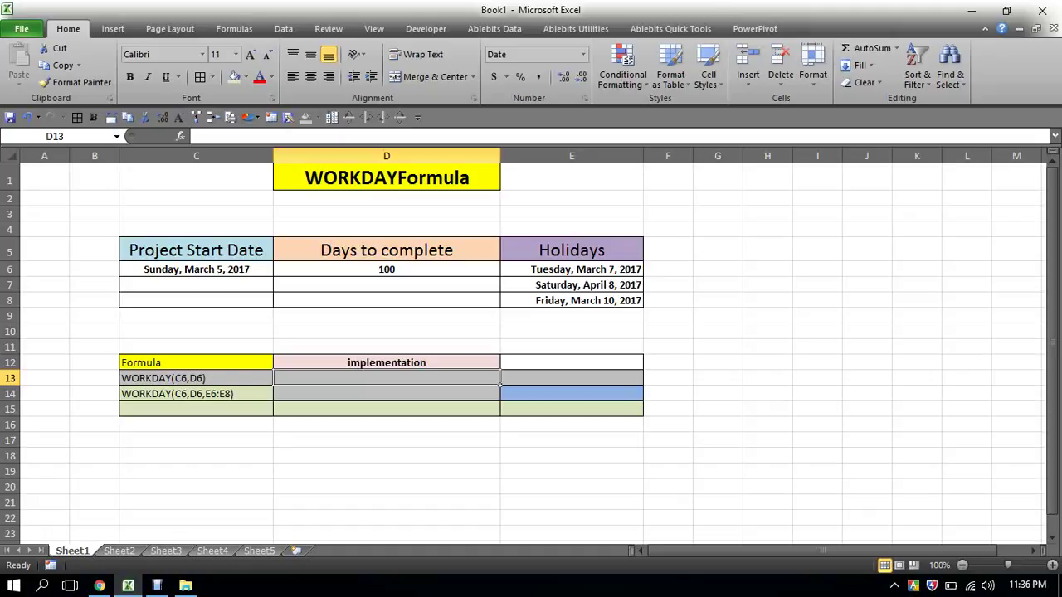
pyautogui.write('=')
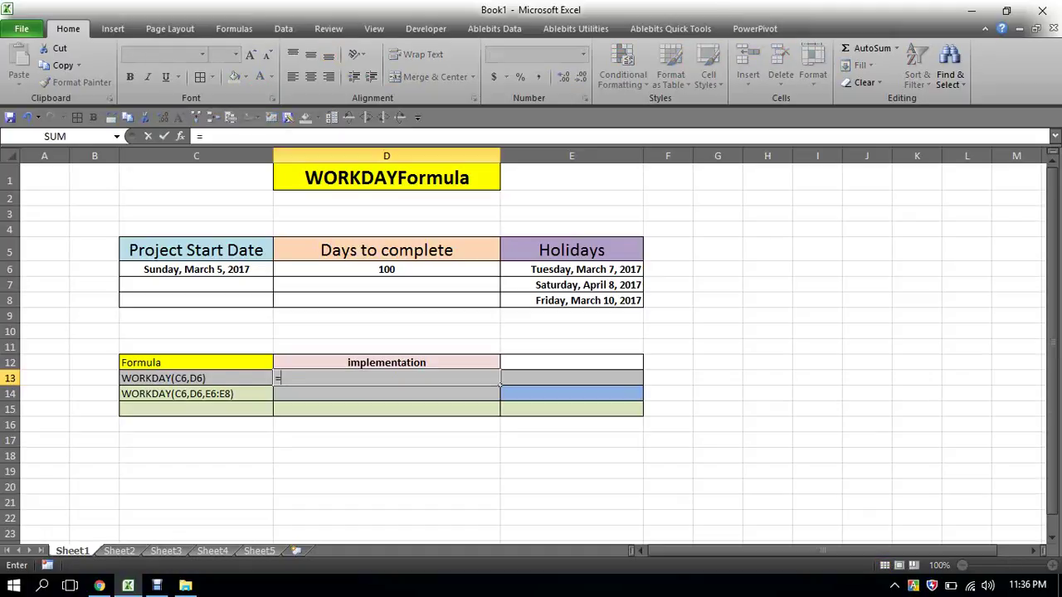
pyautogui.write('wor')
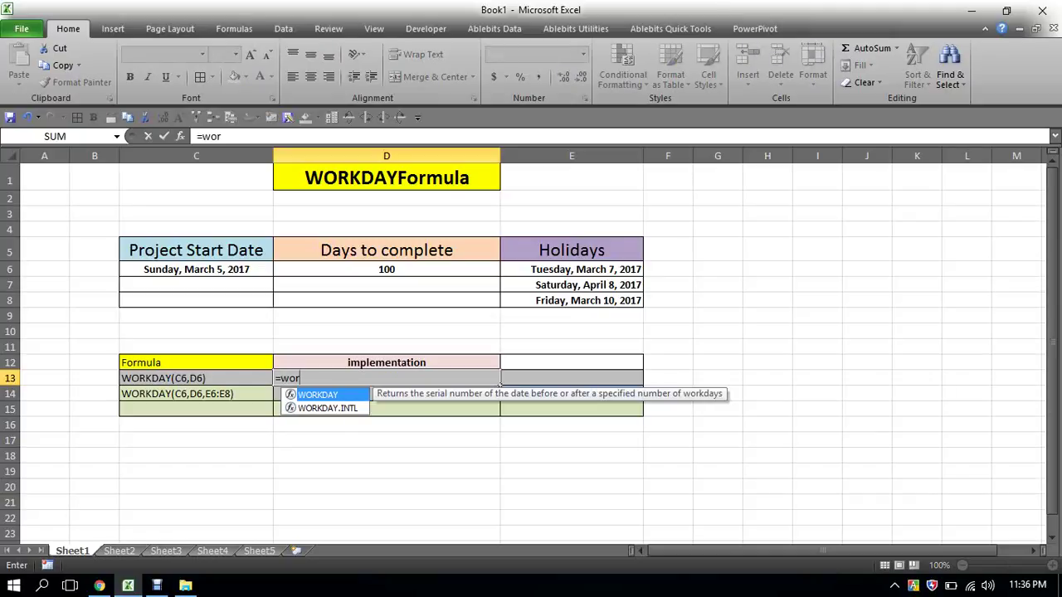
pyautogui.press('Tab')
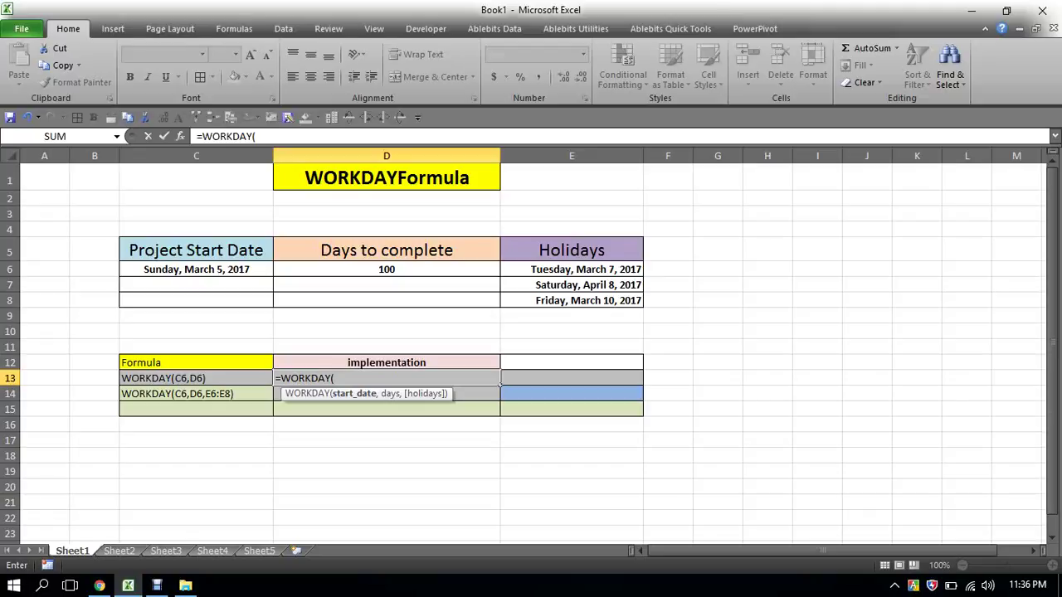
pyautogui.click(196, 268)
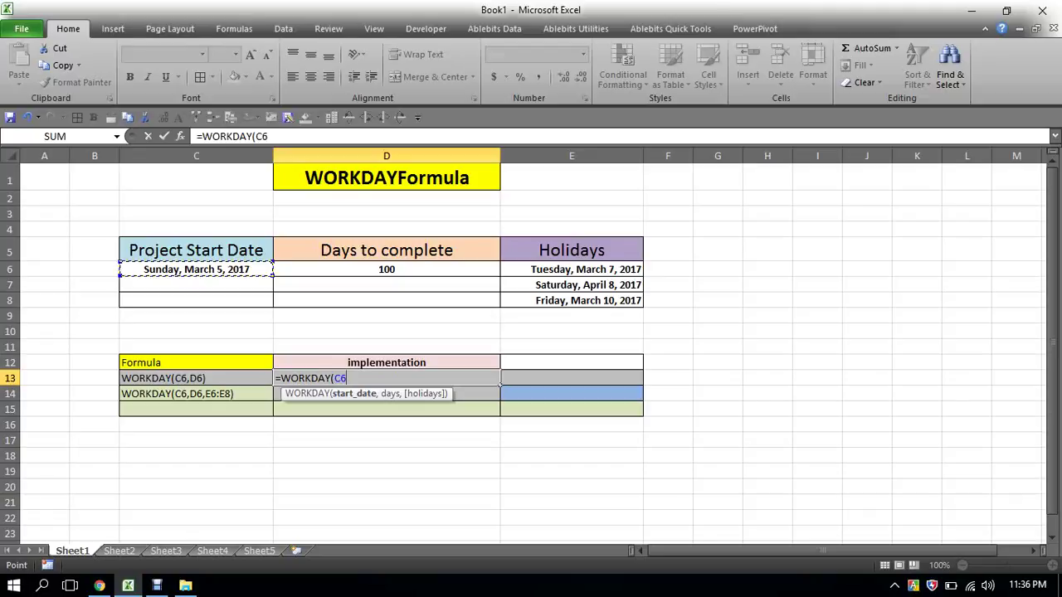
pyautogui.write(',')
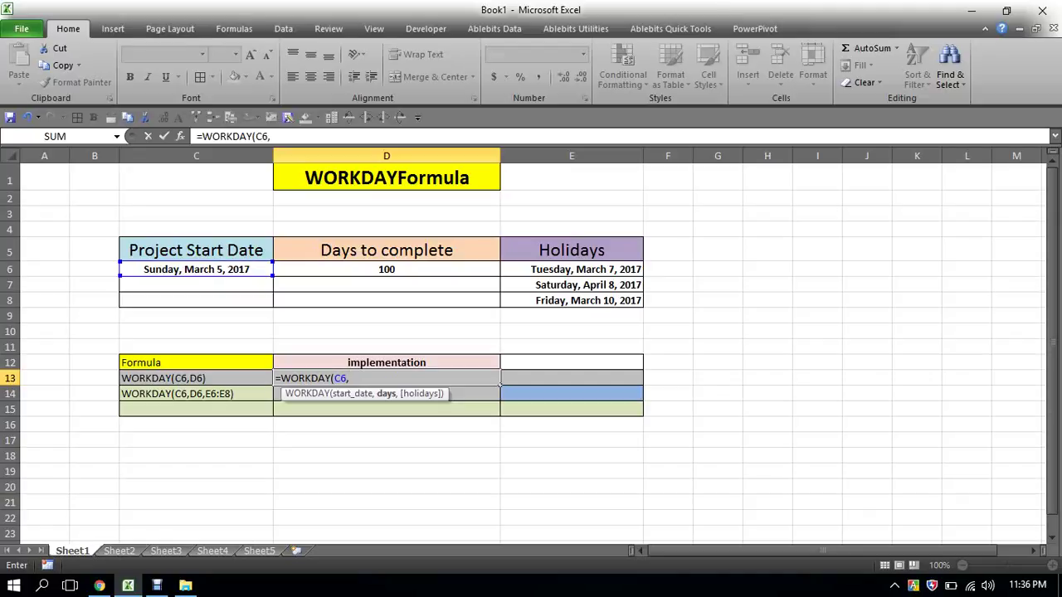
pyautogui.click(386, 268)
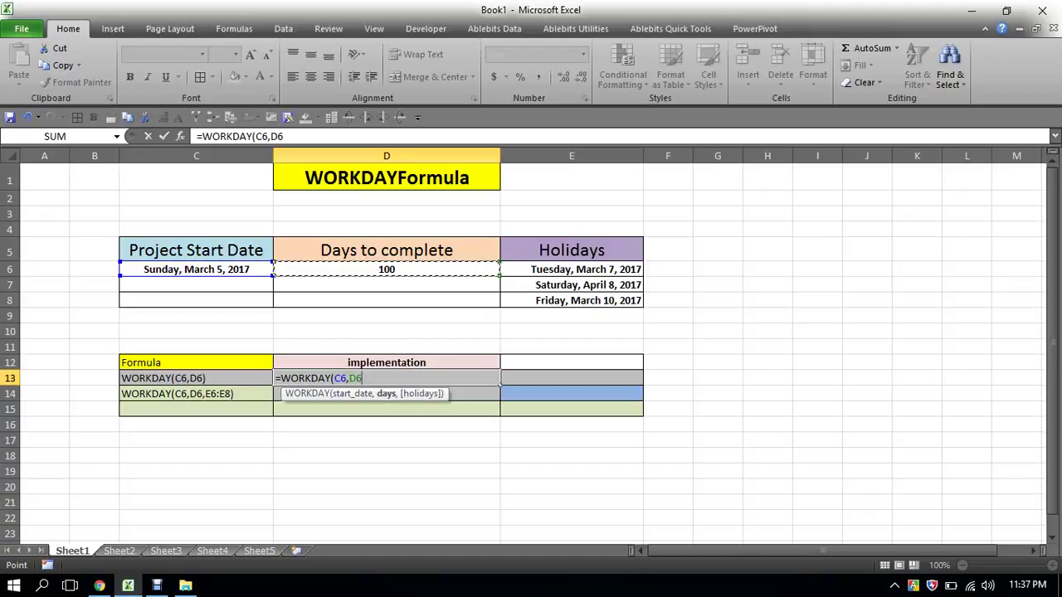
pyautogui.write(')')
pyautogui.press('Return')
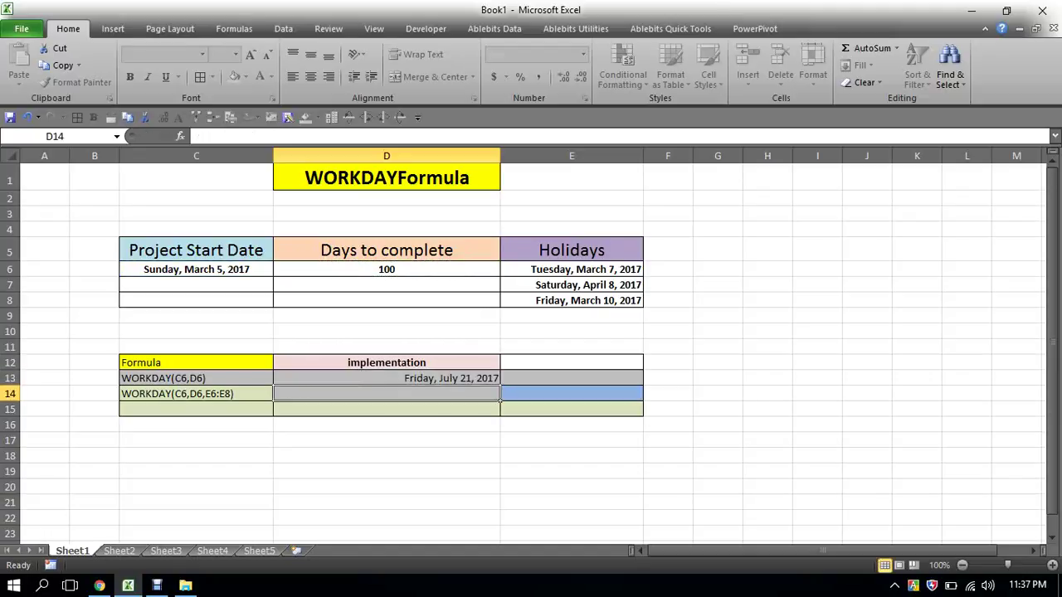
pyautogui.click(498, 382)
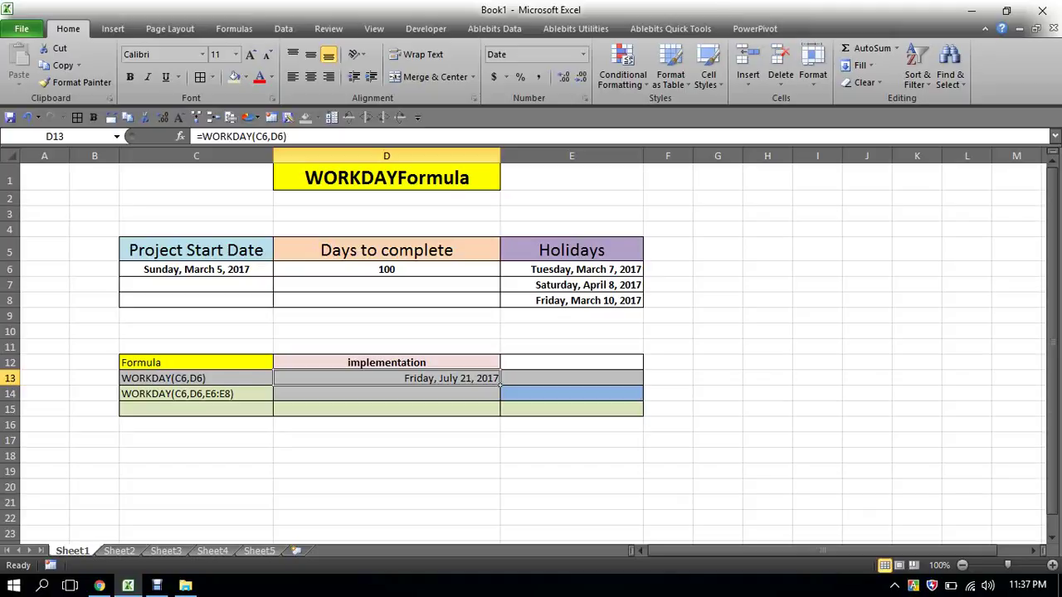
pyautogui.click(499, 400)
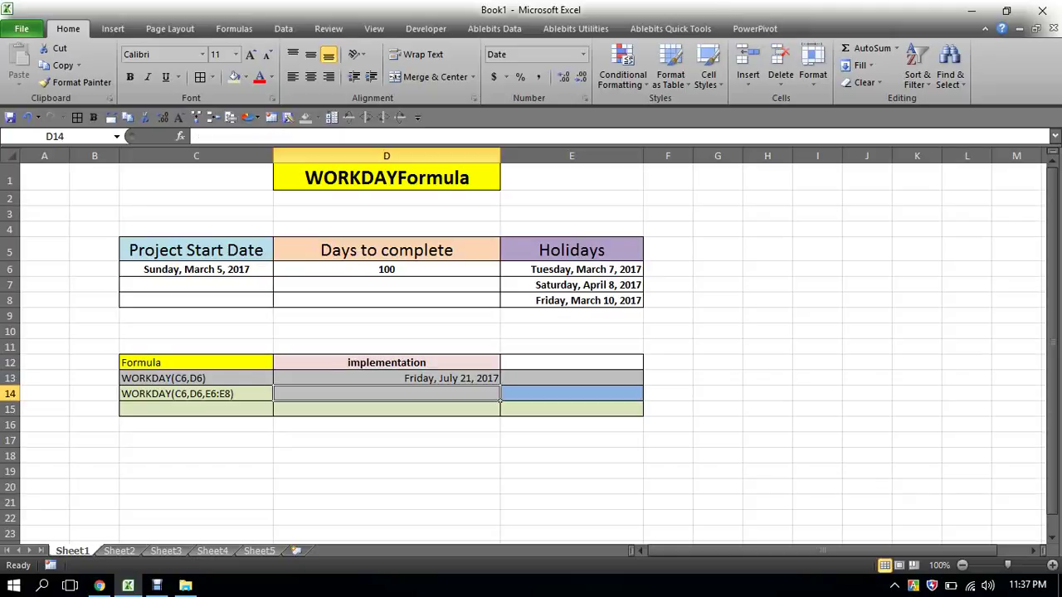
# Step: Enter =WORKDAY(C6,D6,E6:E8) in D14 so the holidays are skipped, giving Tuesday, July 25, 2017
pyautogui.write('=wor')
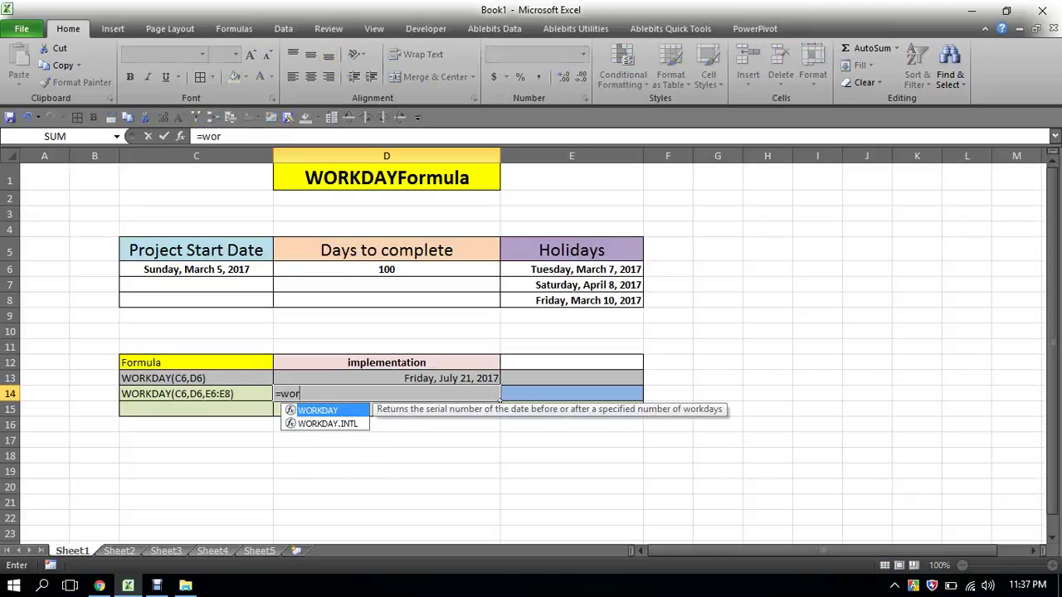
pyautogui.write('k')
pyautogui.press('Tab')
pyautogui.click(195, 269)
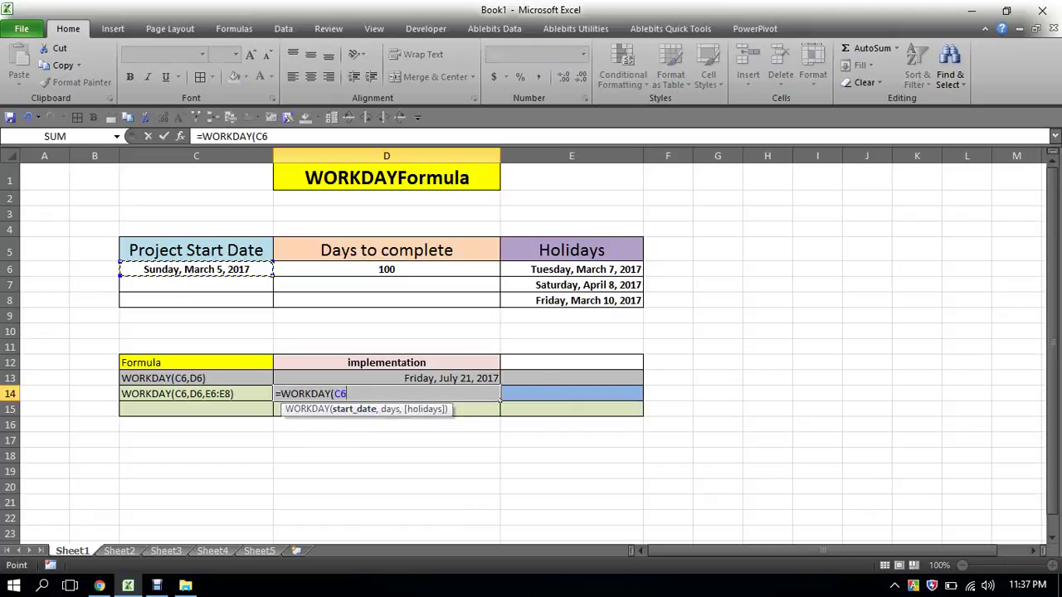
pyautogui.write(',')
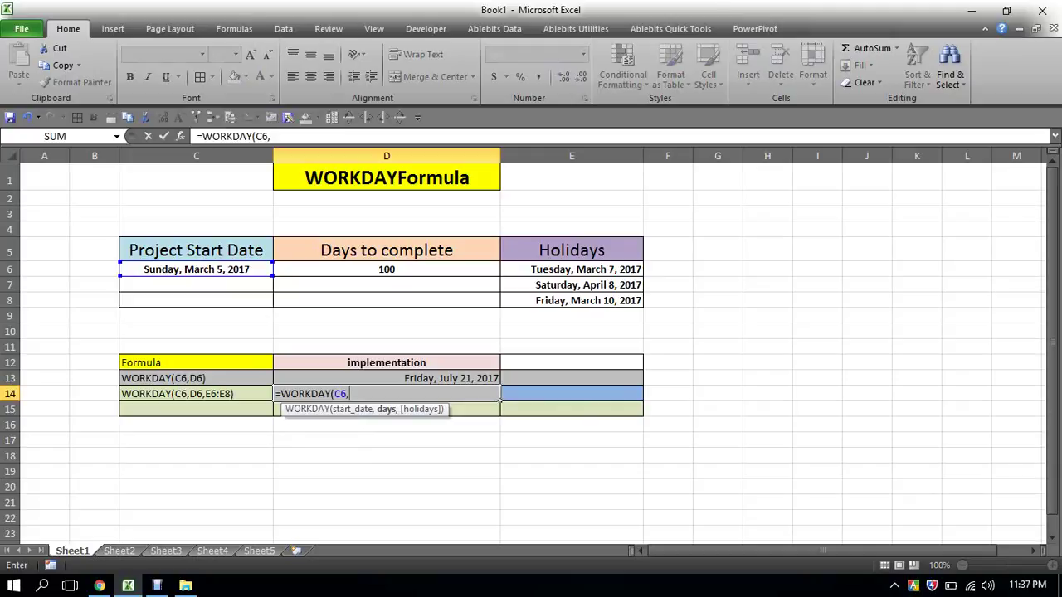
pyautogui.click(489, 269)
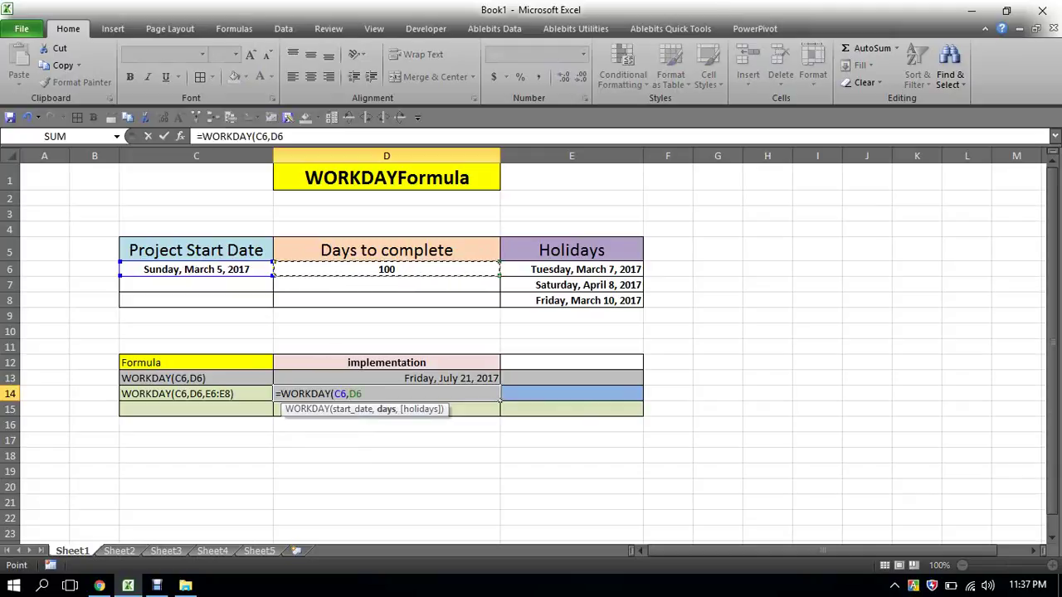
pyautogui.write(',')
pyautogui.moveTo(635, 269); pyautogui.dragTo(638, 304)
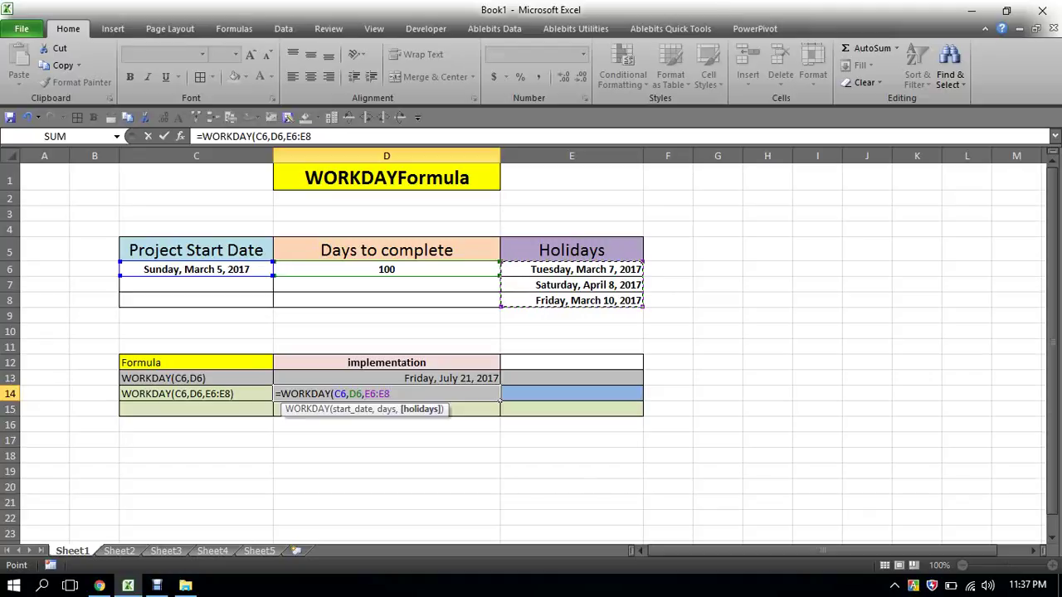
pyautogui.write(')')
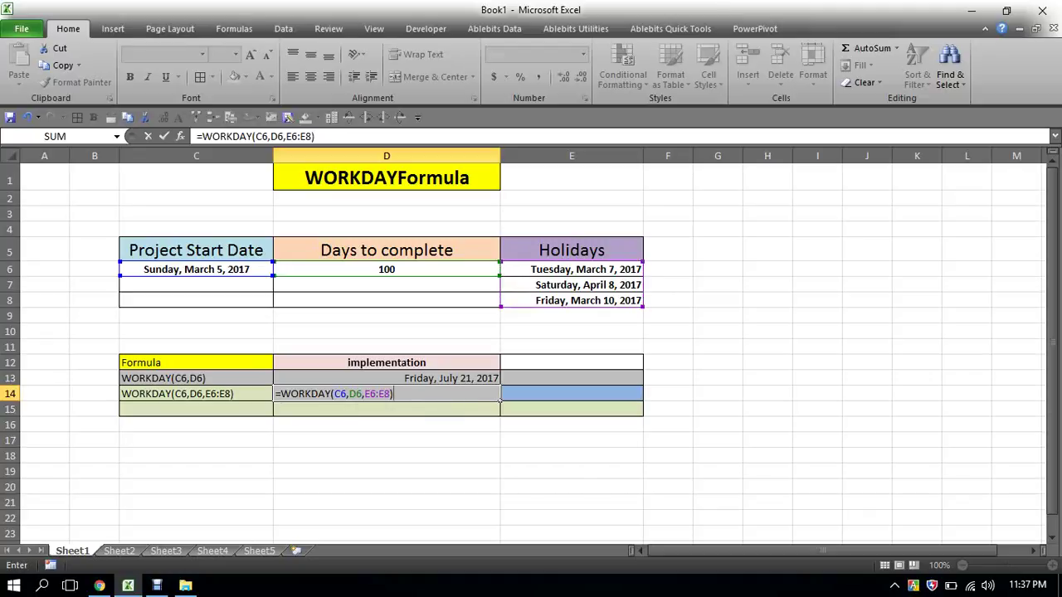
pyautogui.press('Return')
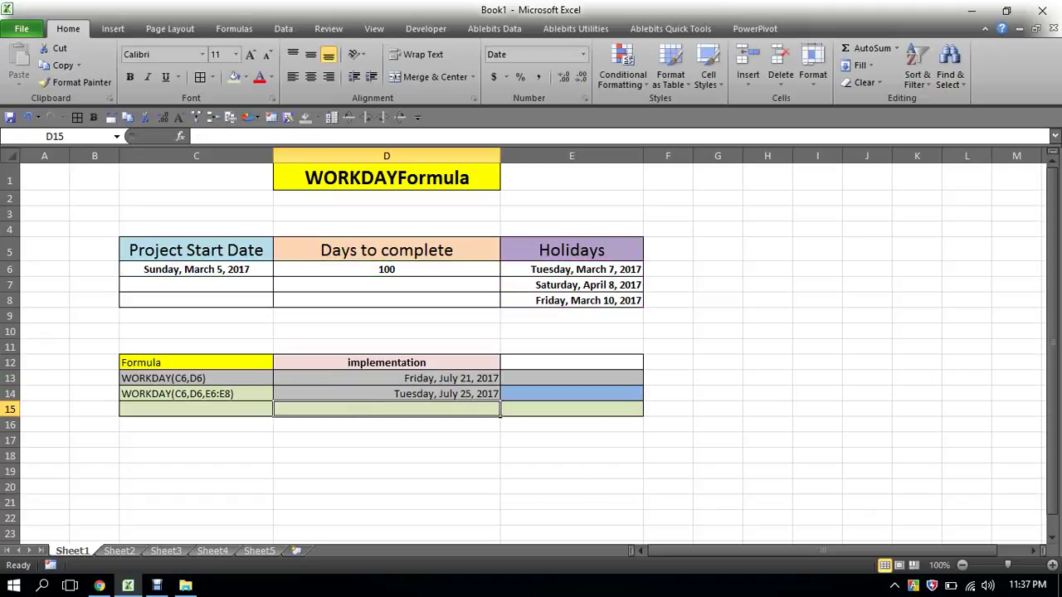